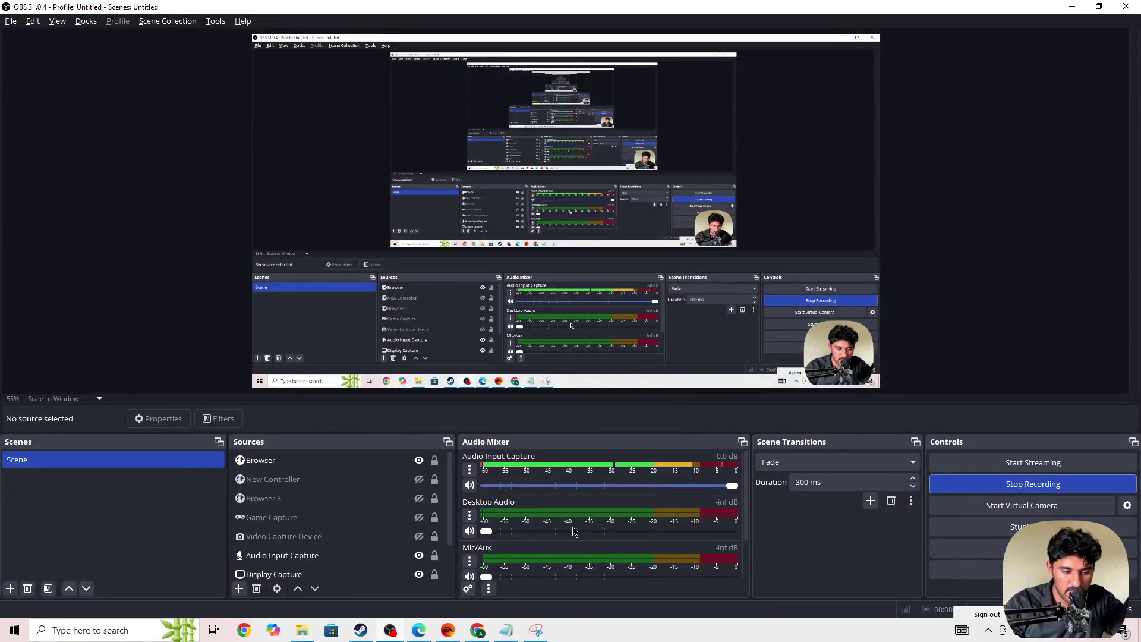
# Bring the EA app's FC 26 page to the front from the taskbar
pyautogui.click(448, 631)
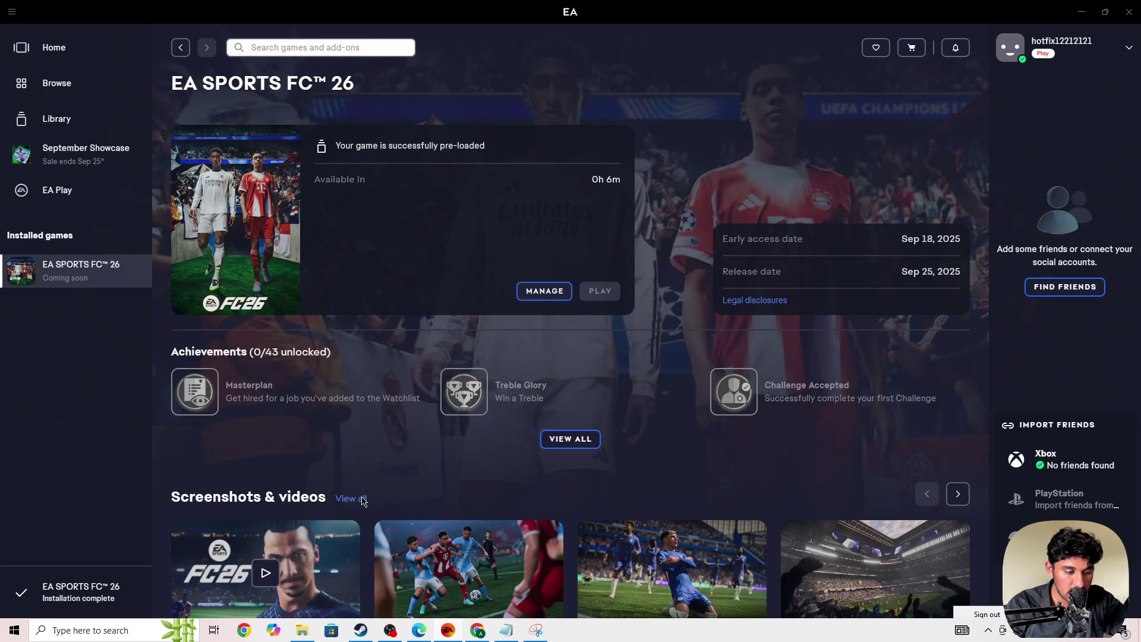
pyautogui.click(364, 631)
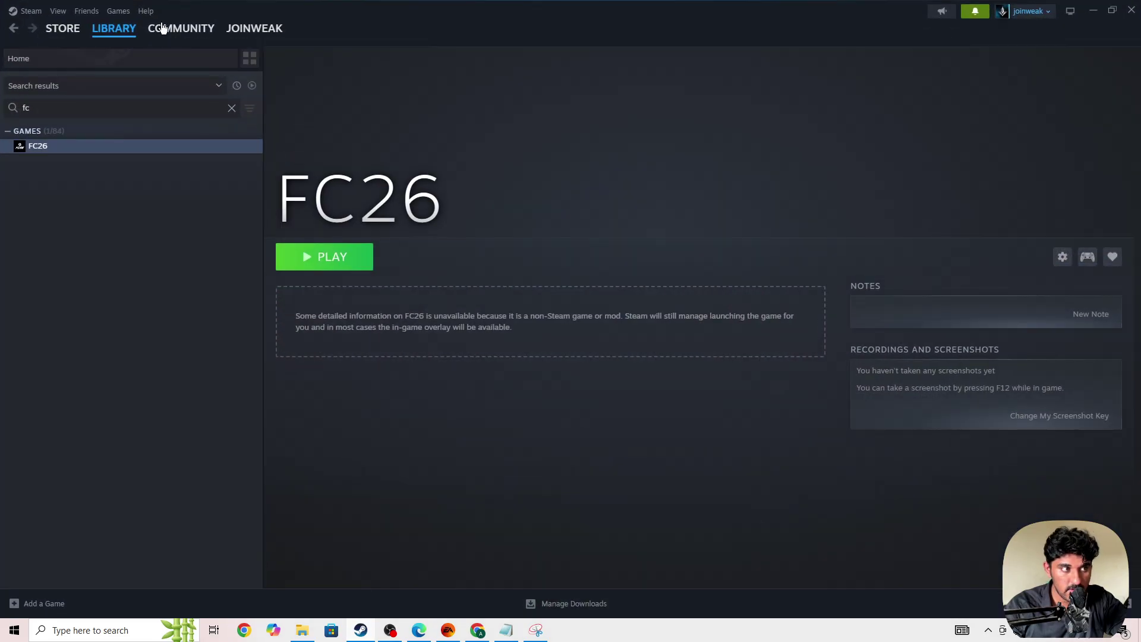
pyautogui.click(31, 11)
pyautogui.click(27, 127)
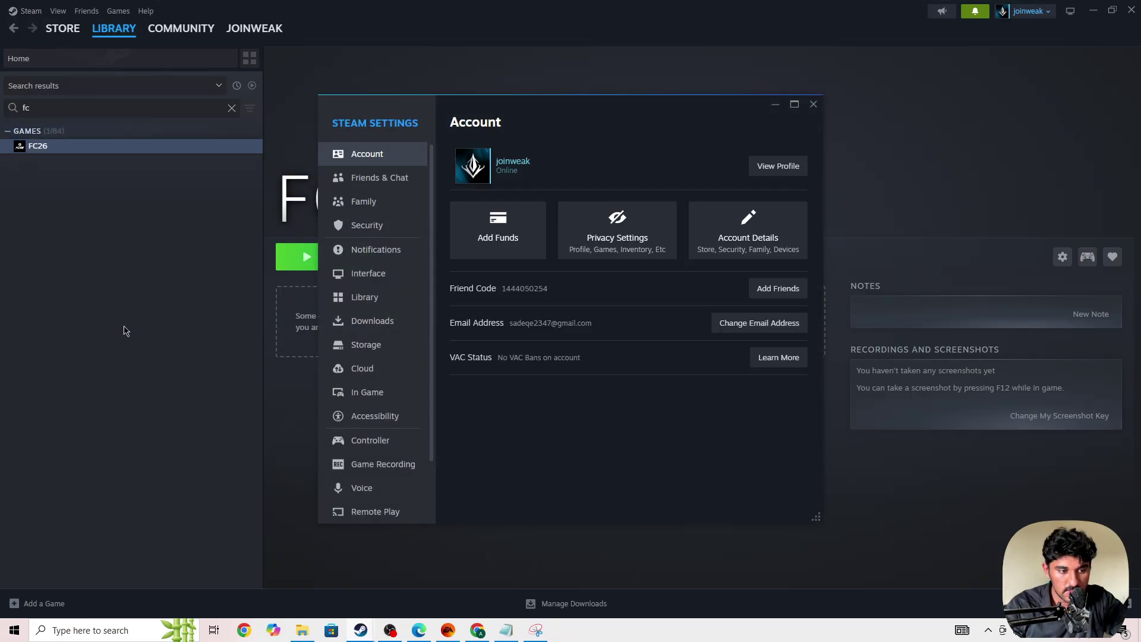
pyautogui.click(352, 395)
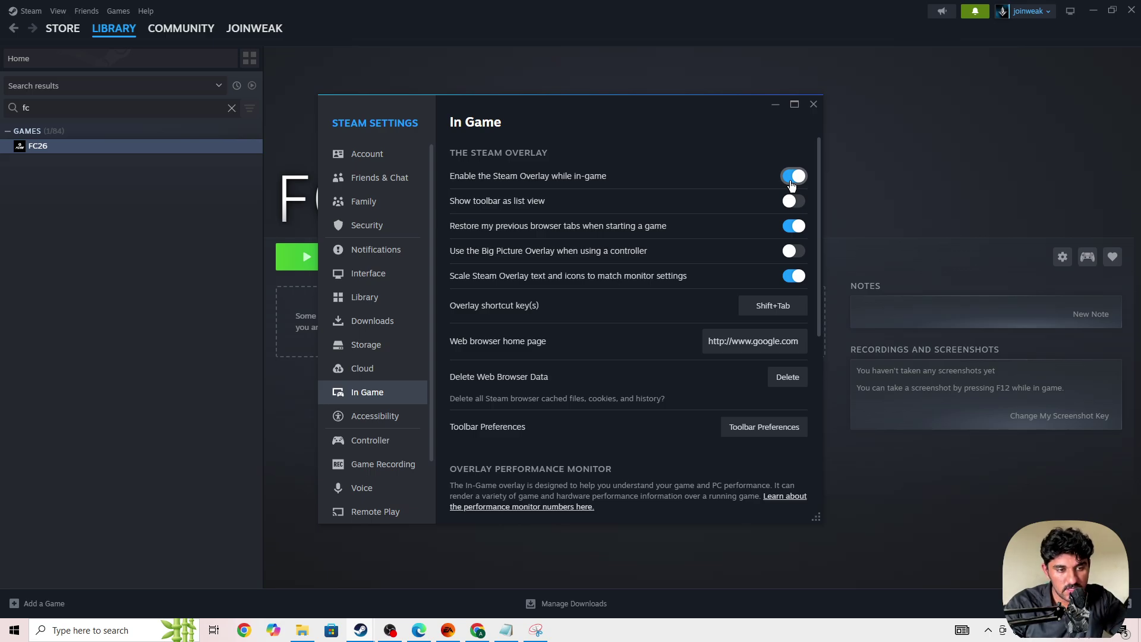
pyautogui.click(813, 104)
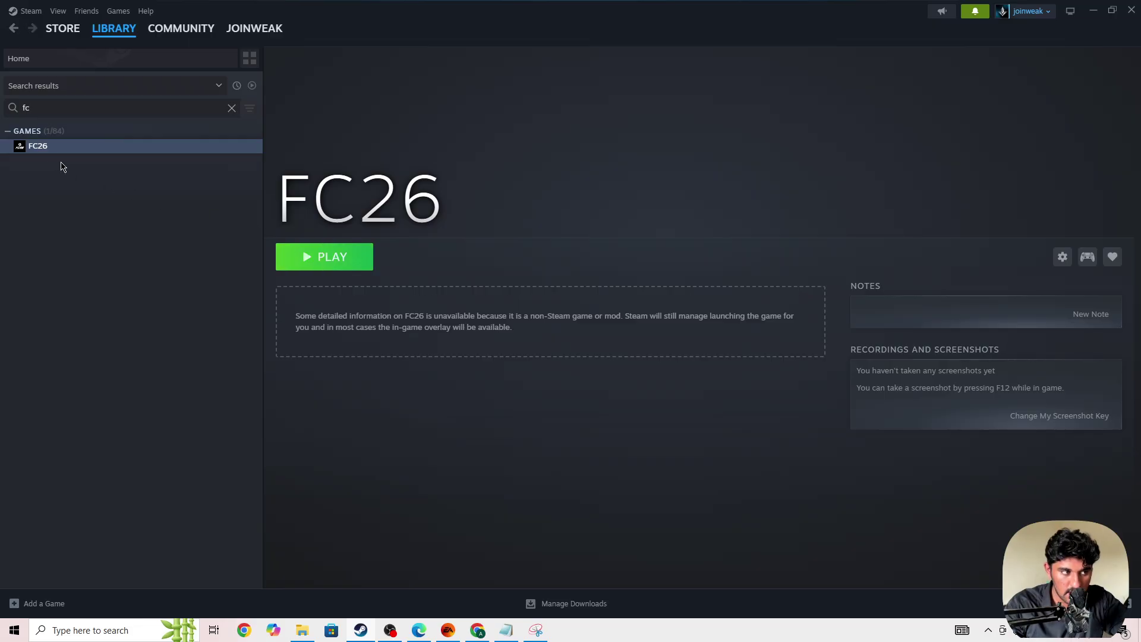
pyautogui.rightClick(42, 153)
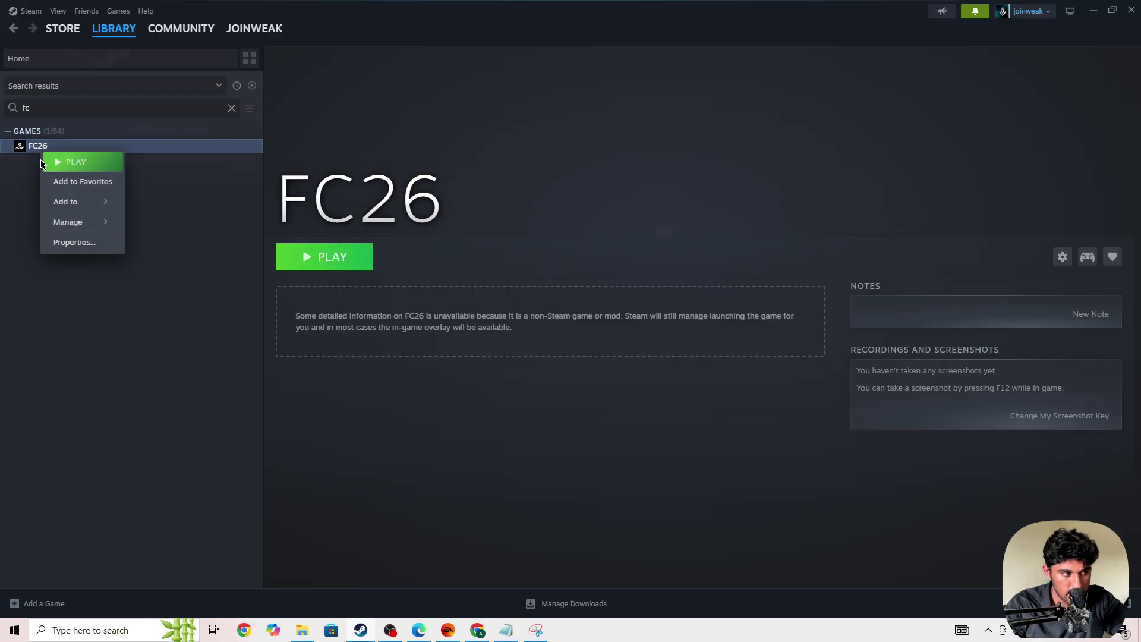
pyautogui.click(63, 243)
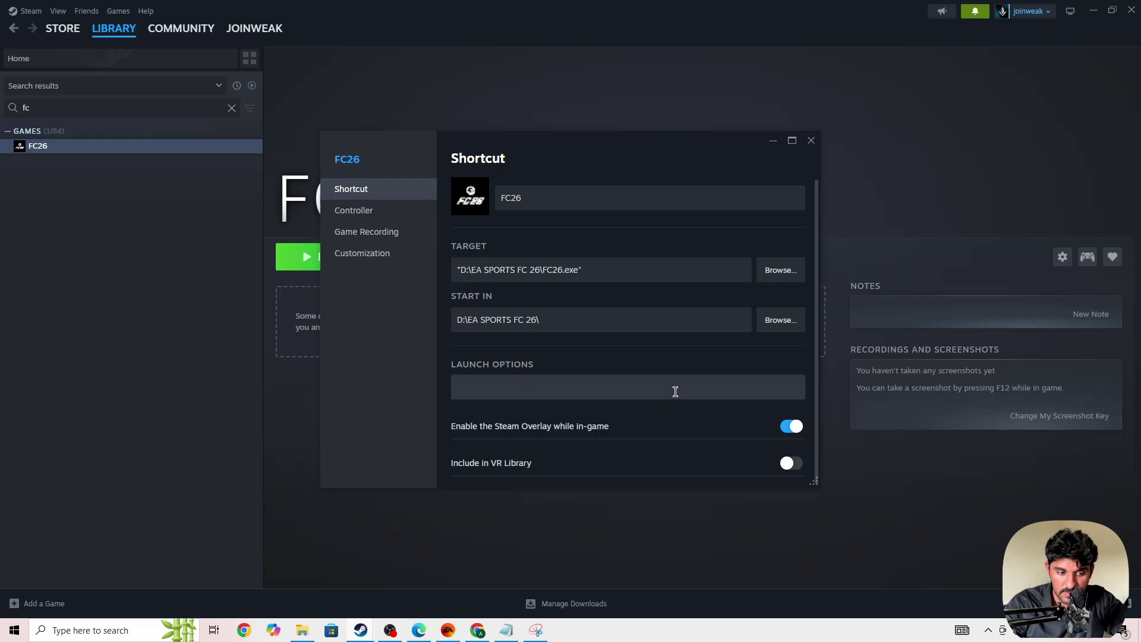
pyautogui.click(811, 140)
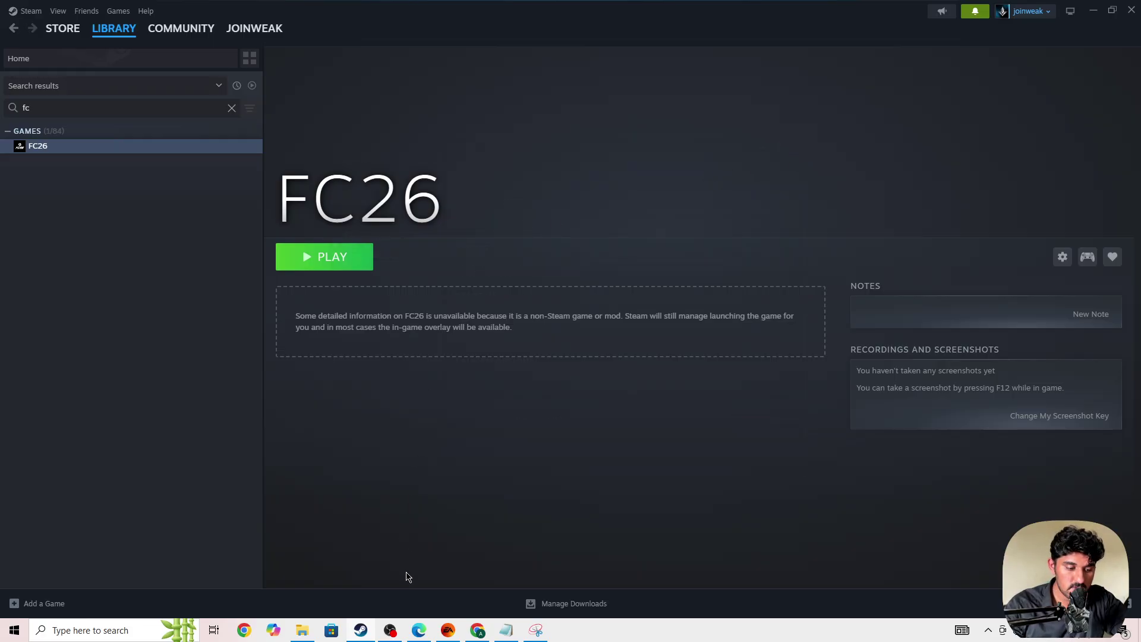
# Search Bing in Edge for 'ea anticheat' and scroll the results toward EA's install help article
pyautogui.click(448, 629)
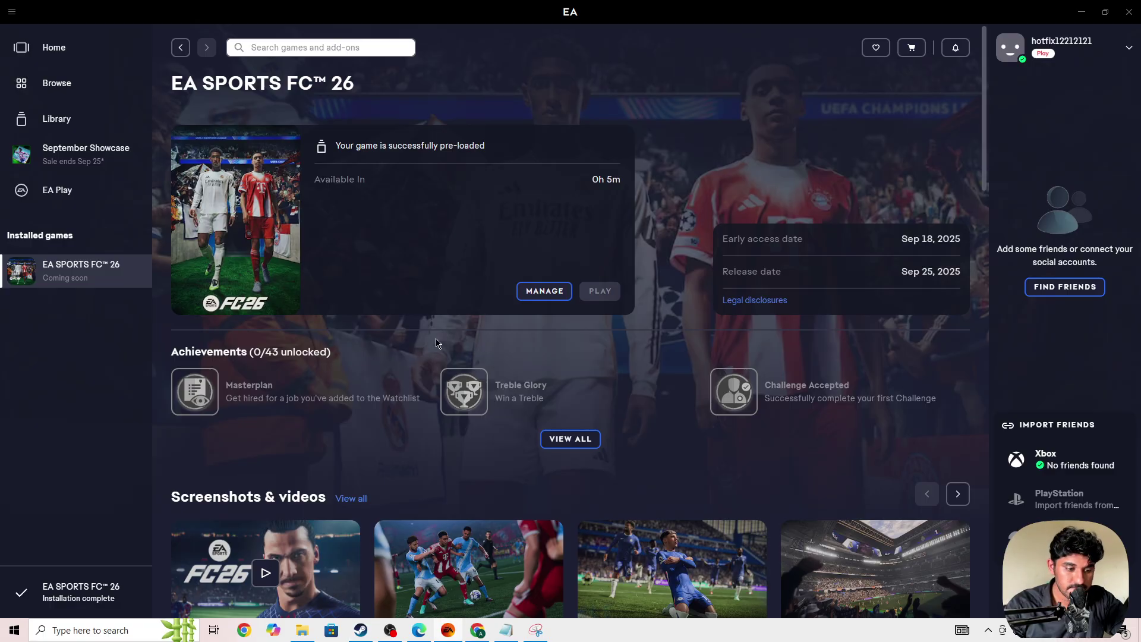
pyautogui.click(419, 629)
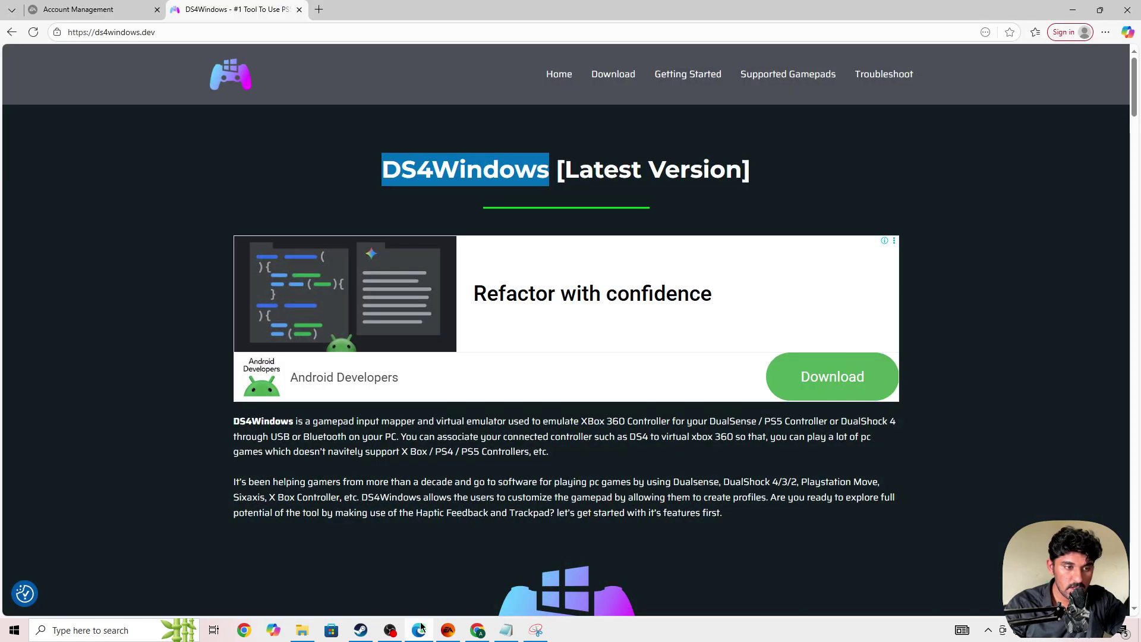
pyautogui.click(231, 26)
pyautogui.write('ea an')
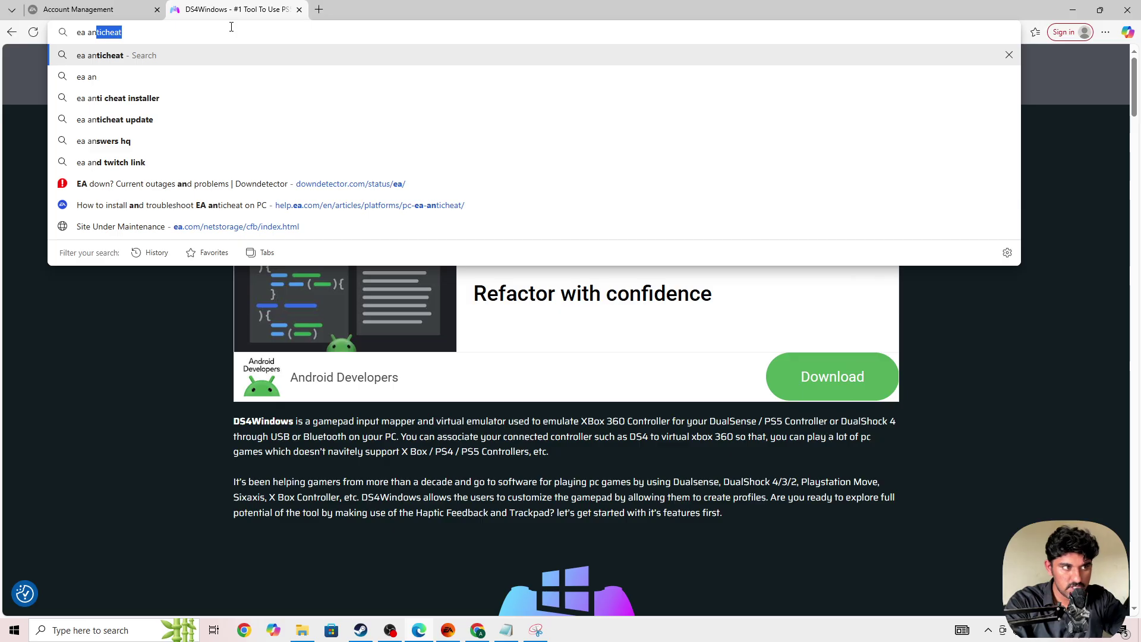
pyautogui.press('Return')
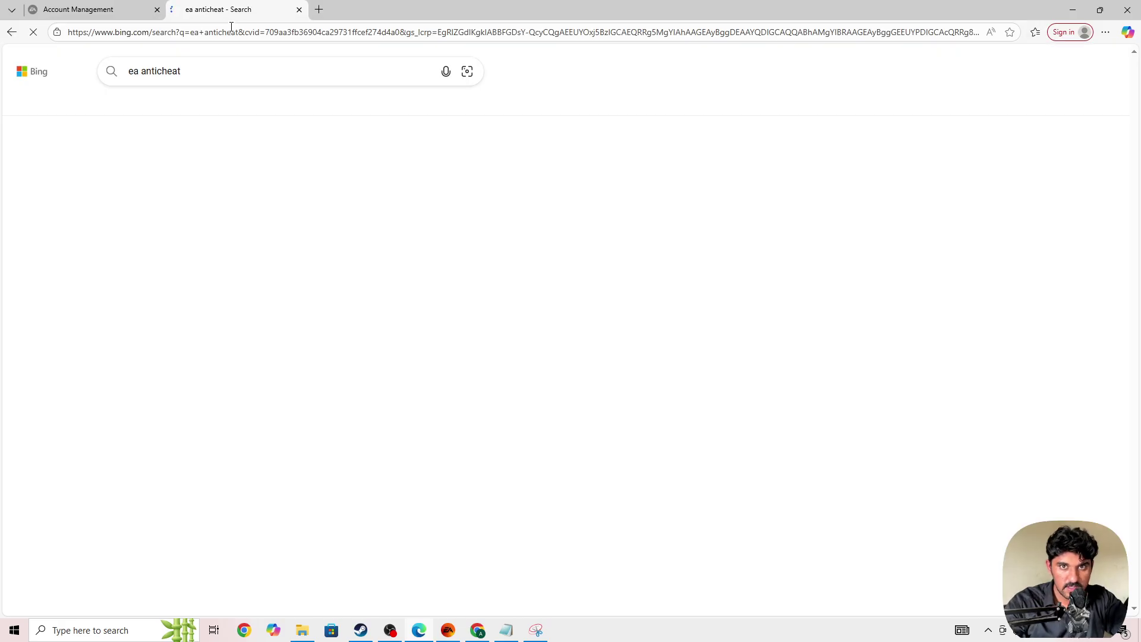
pyautogui.scroll(-3, 119, 348)
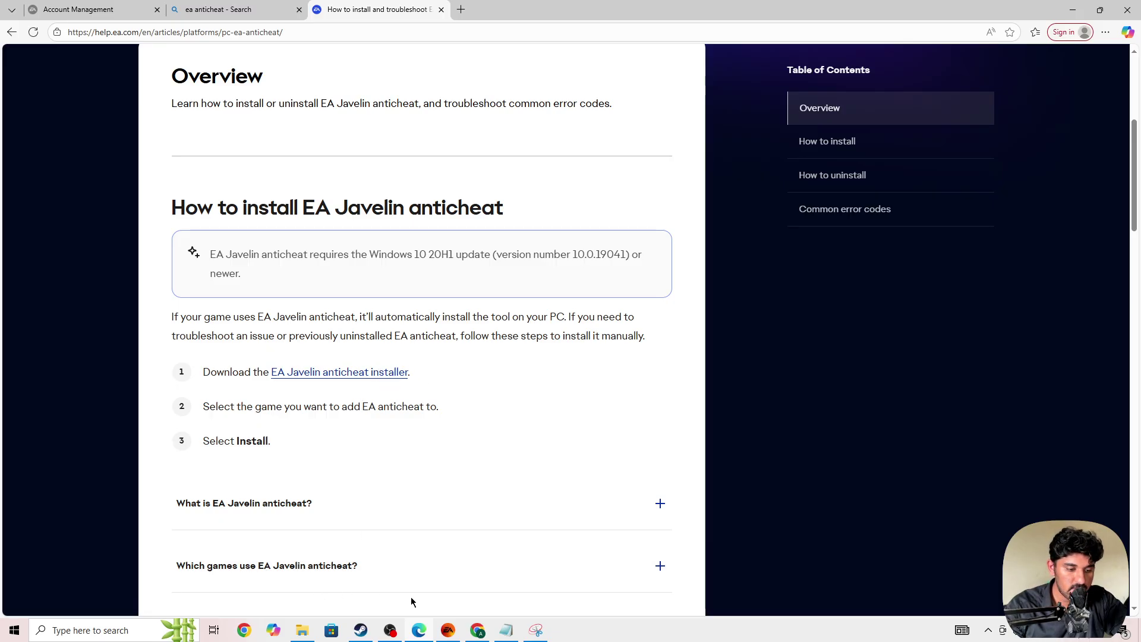
# Open FC 26's install folder from its EA app properties and go to __Installer\EAAntiCheat
pyautogui.click(452, 632)
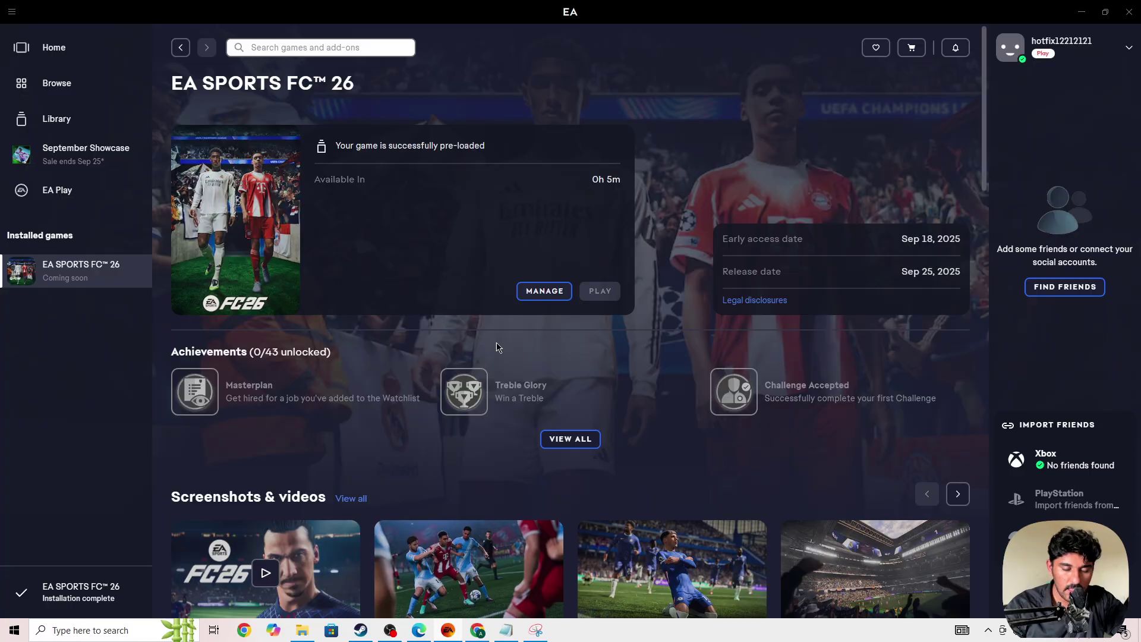
pyautogui.click(544, 292)
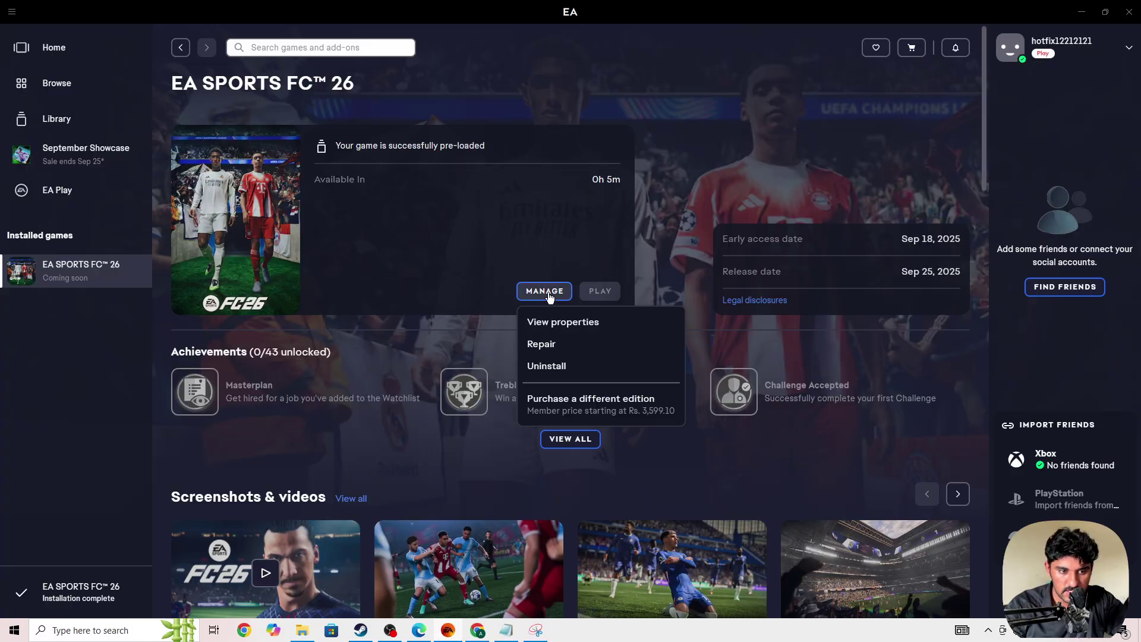
pyautogui.click(569, 323)
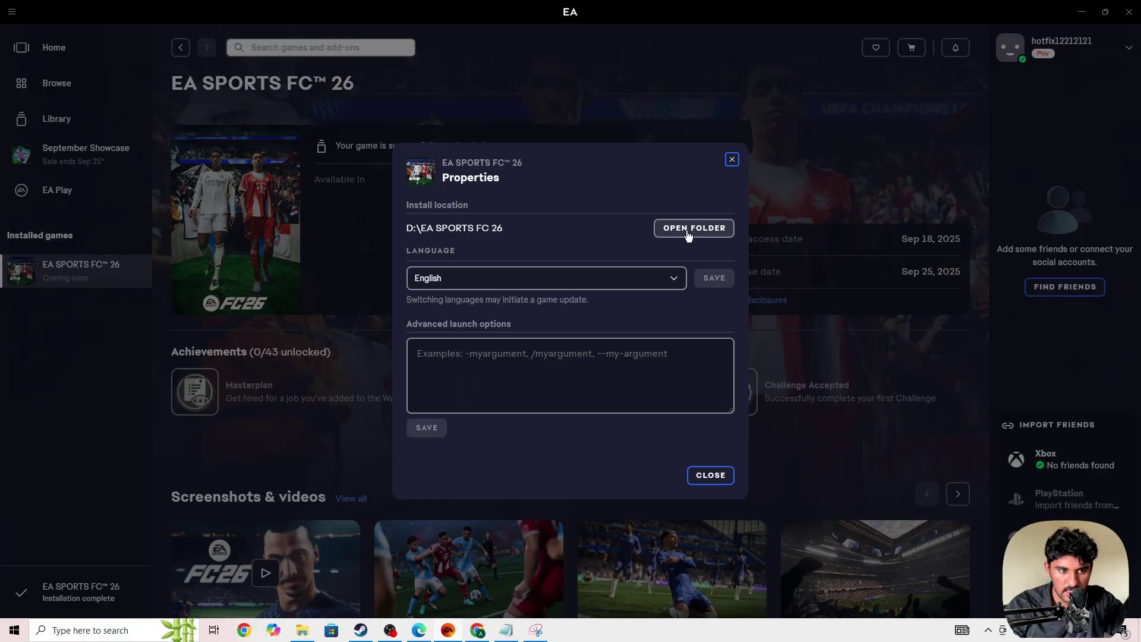
pyautogui.click(688, 229)
pyautogui.doubleClick(347, 237)
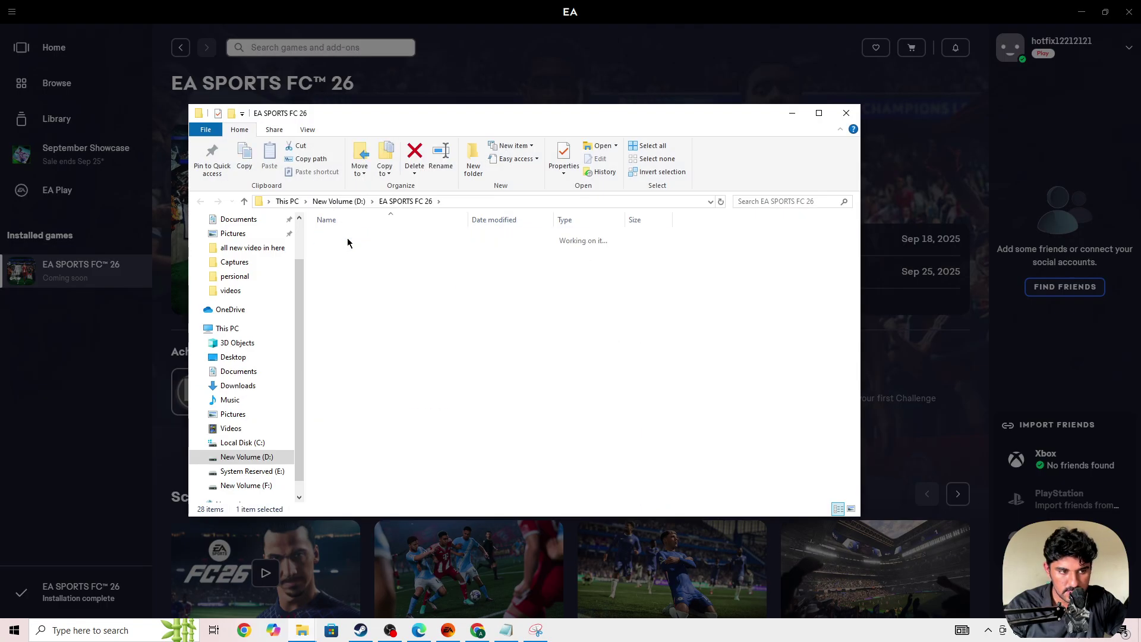
pyautogui.doubleClick(347, 250)
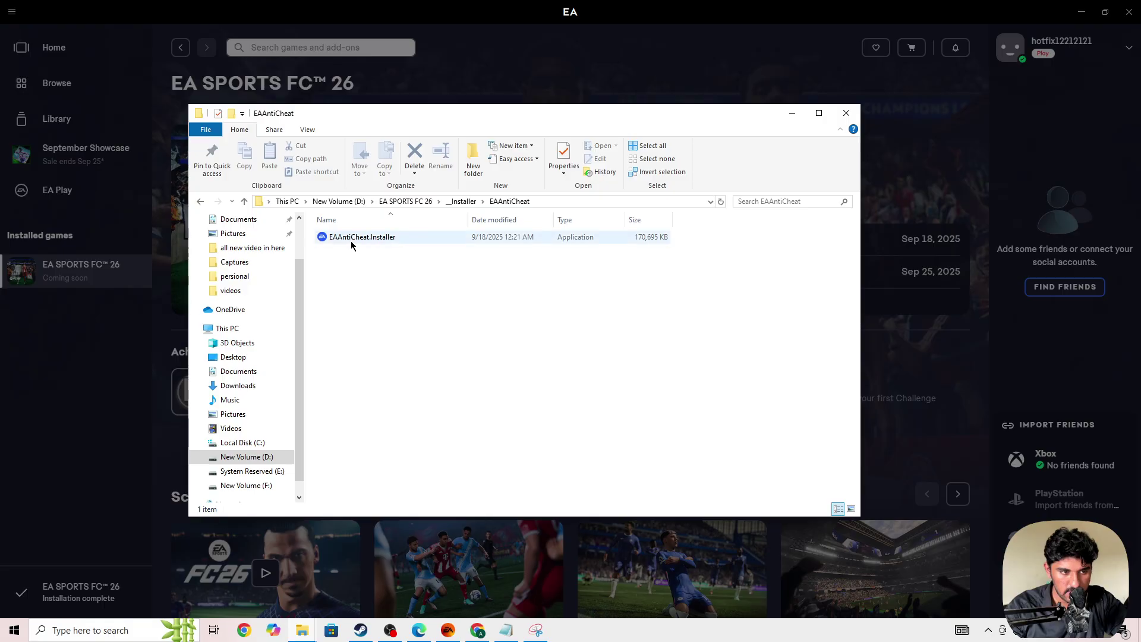
# Run EAAntiCheat.Installer as administrator
pyautogui.click(353, 238)
pyautogui.rightClick(353, 240)
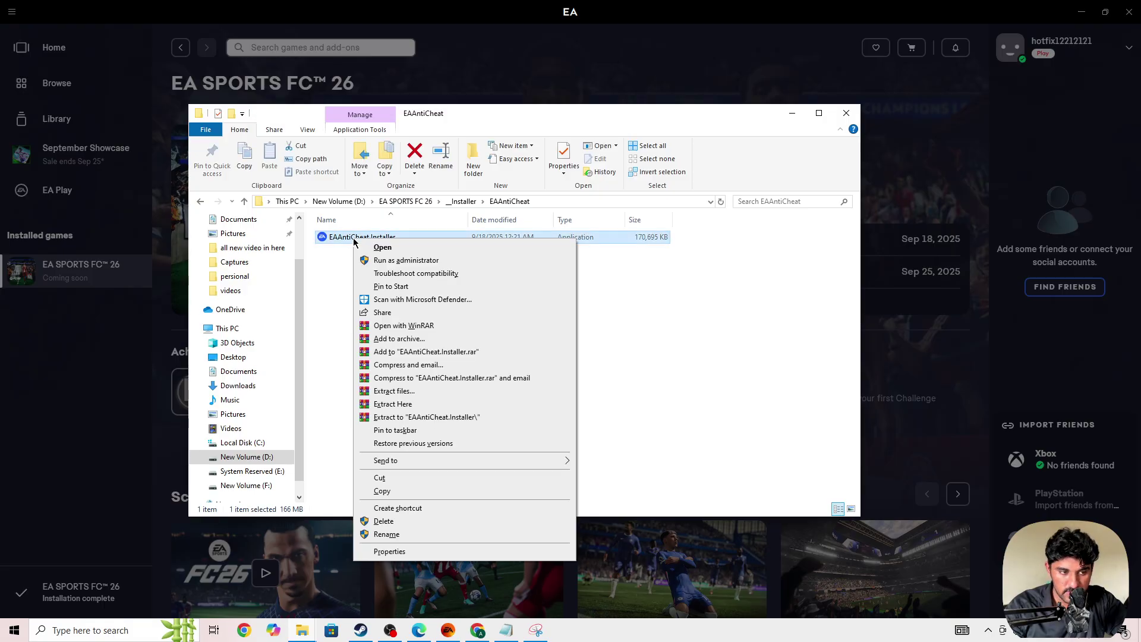
pyautogui.click(375, 261)
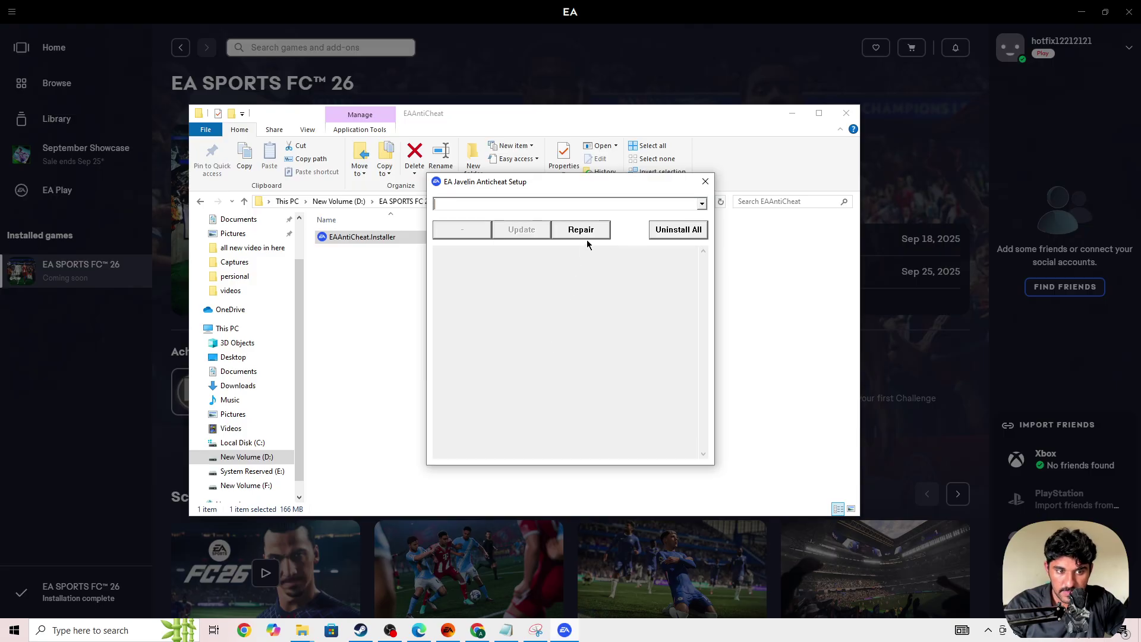
# Repair the installed FC 26 anticheat, selecting the D:\EA SPORTS FC 26 game folder
pyautogui.click(702, 205)
pyautogui.click(469, 249)
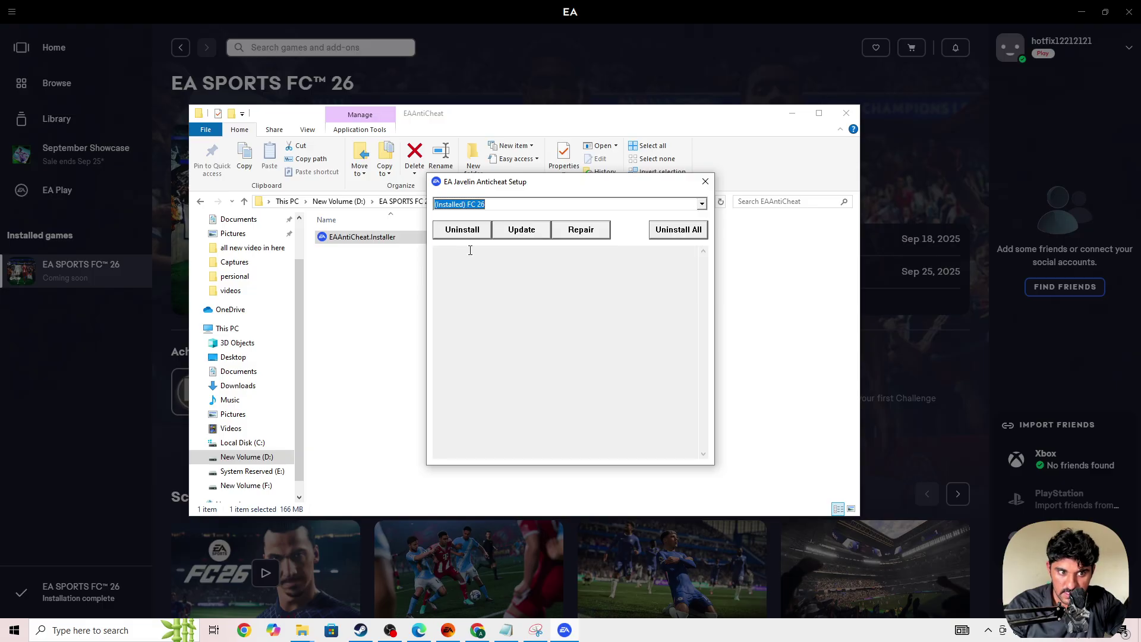
pyautogui.click(586, 232)
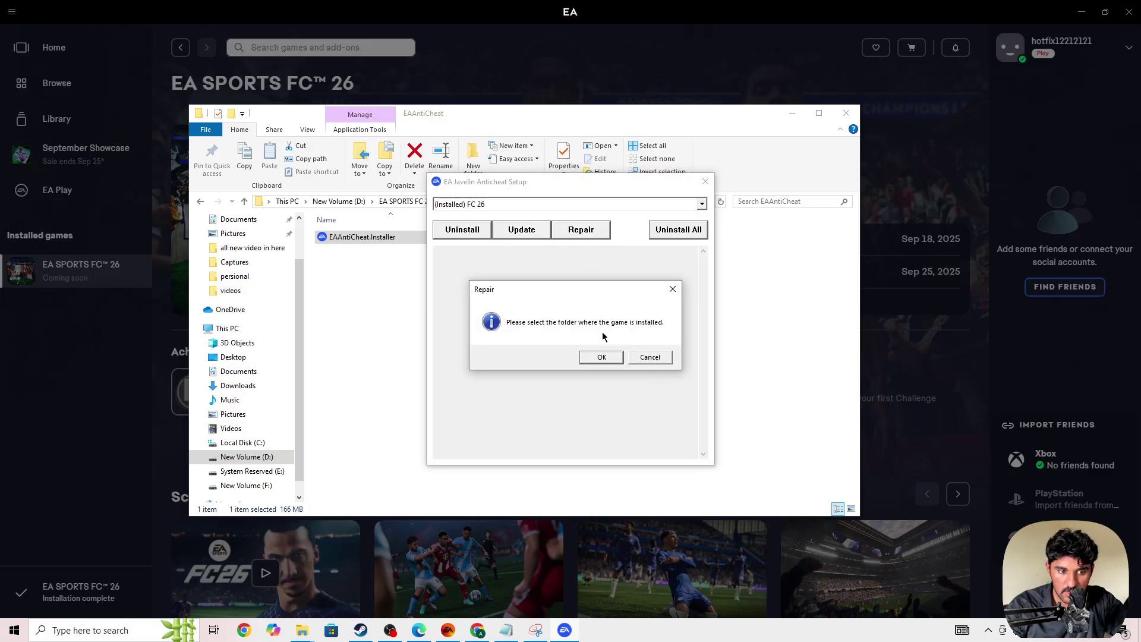
pyautogui.click(597, 357)
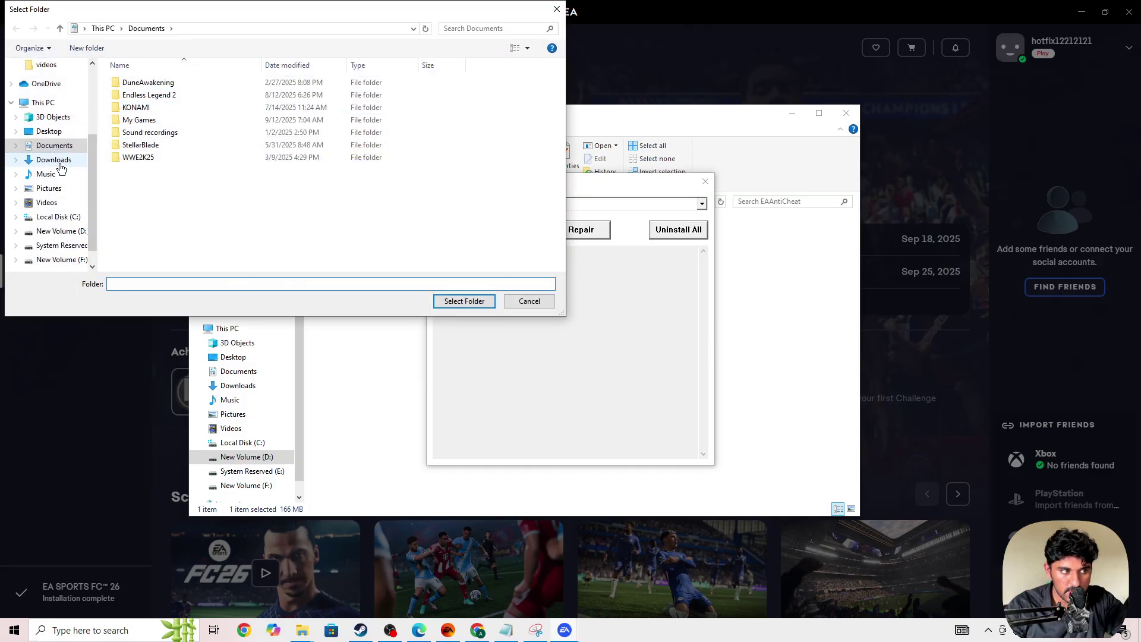
pyautogui.click(47, 231)
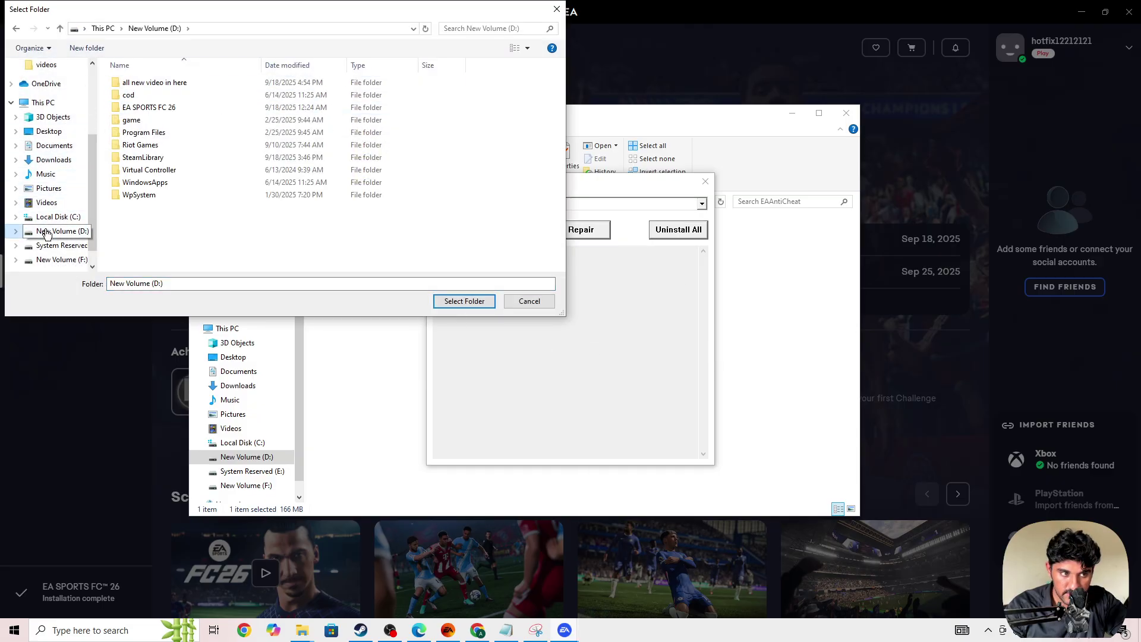
pyautogui.click(158, 109)
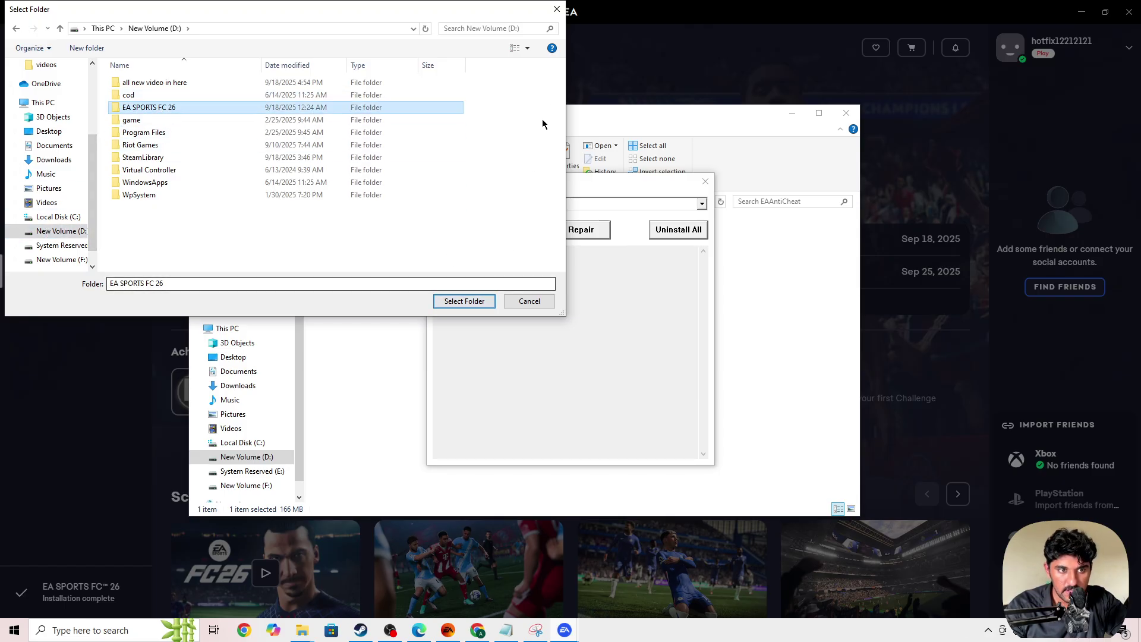
pyautogui.click(557, 9)
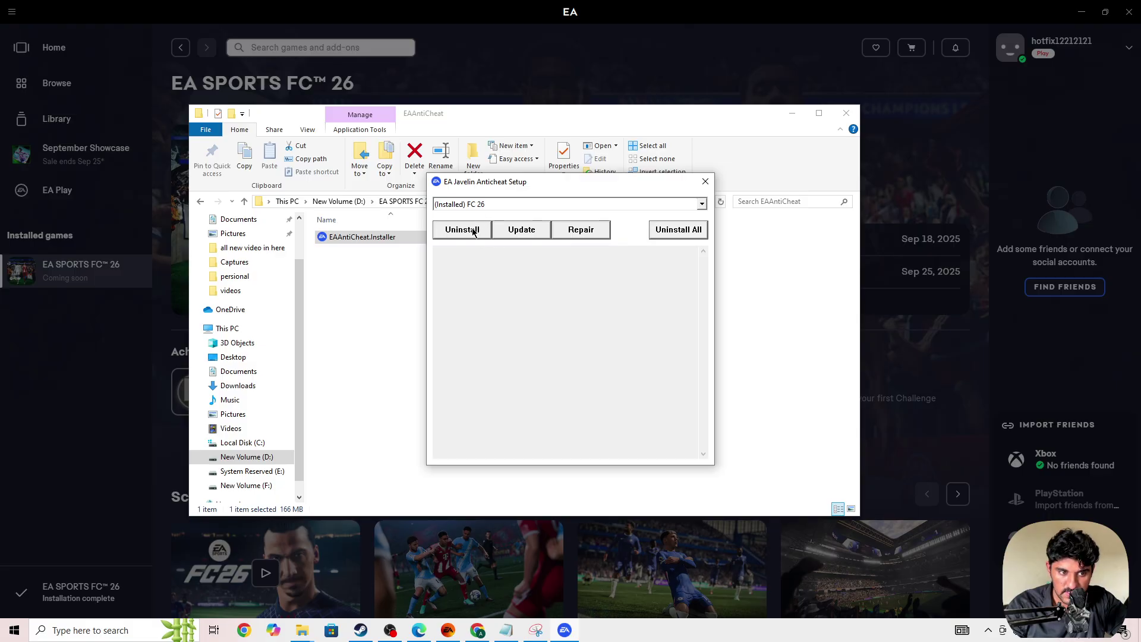
# Close the anticheat setup, File Explorer and the FC 26 properties dialog
pyautogui.click(706, 182)
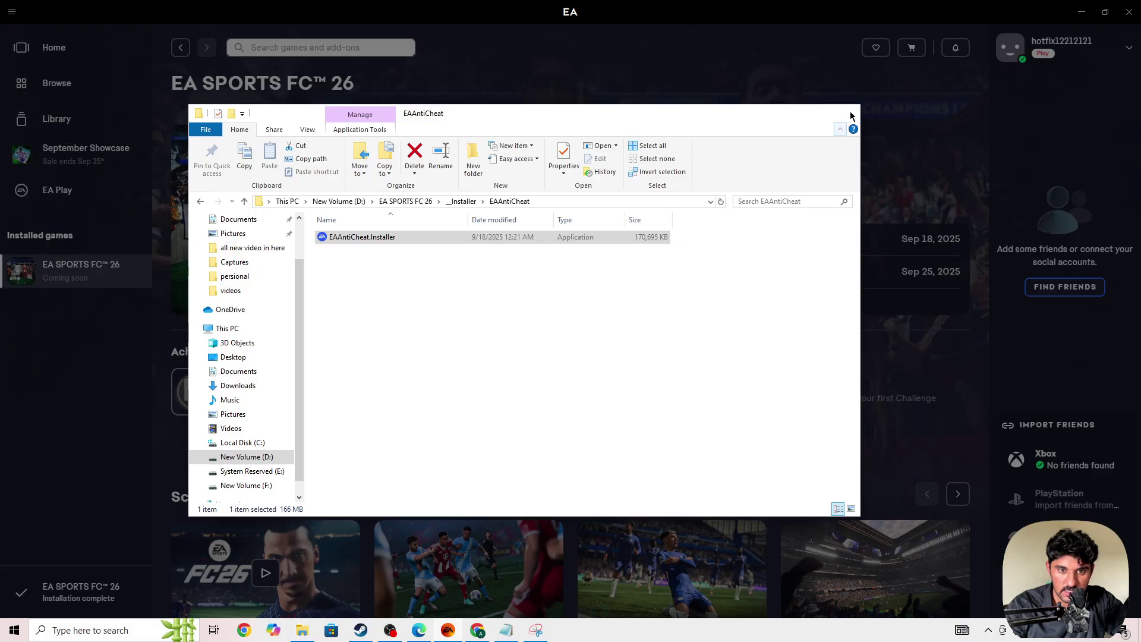
pyautogui.click(846, 113)
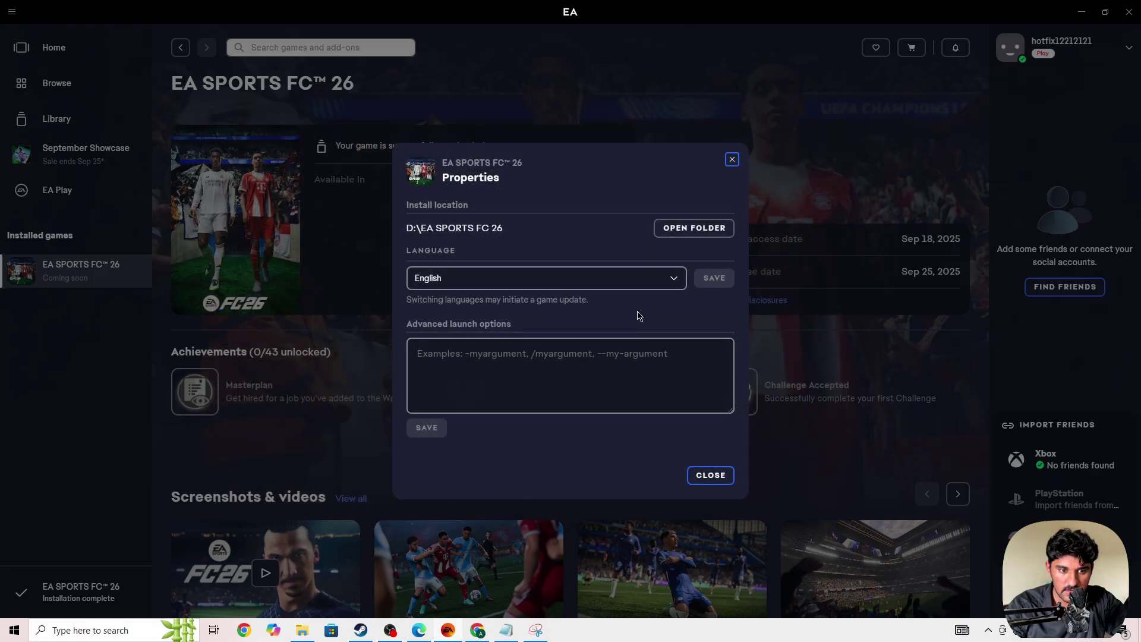
pyautogui.click(732, 159)
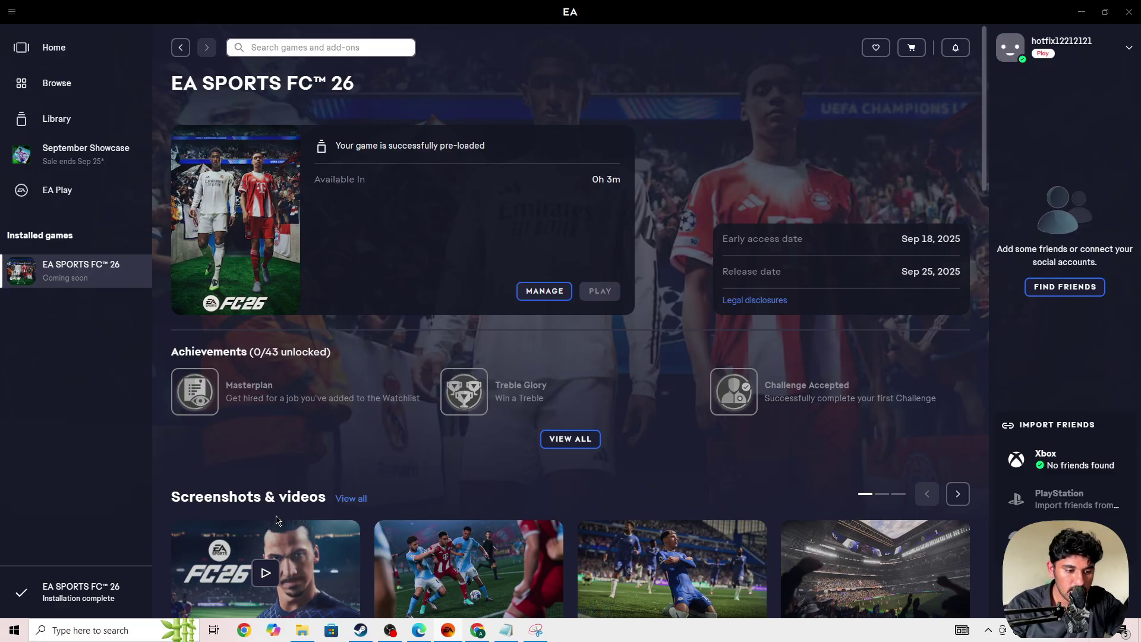
# Search 'amd driver' in a new Edge tab, open AMD's Drivers and Support page, then return to OBS
pyautogui.hotkey('alt', 'Tab')
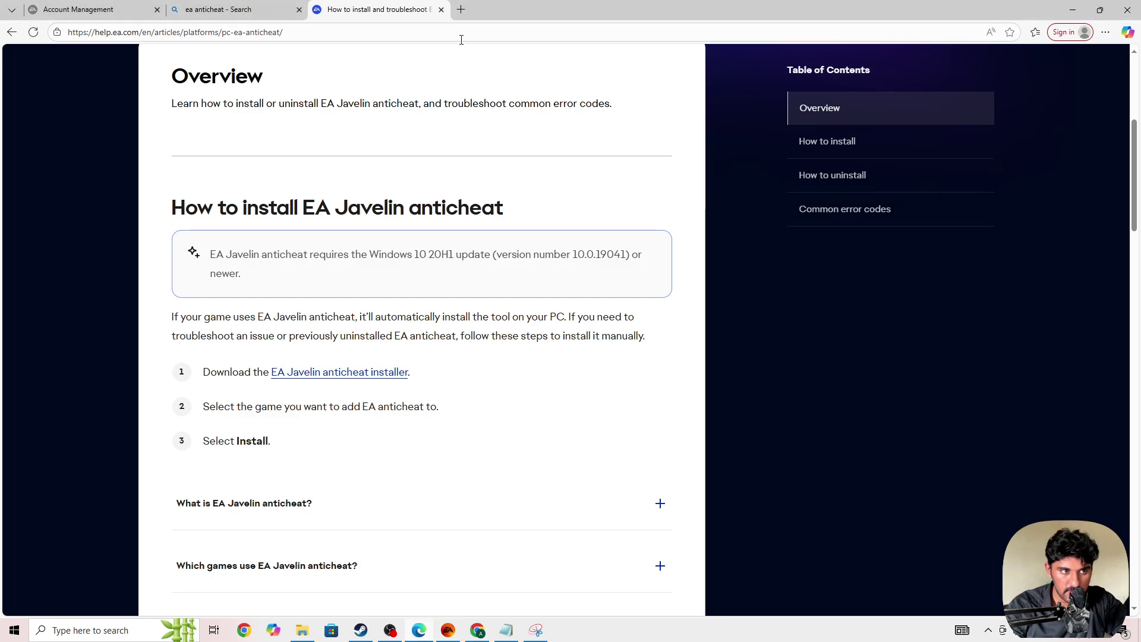
pyautogui.click(460, 9)
pyautogui.write('amd driver')
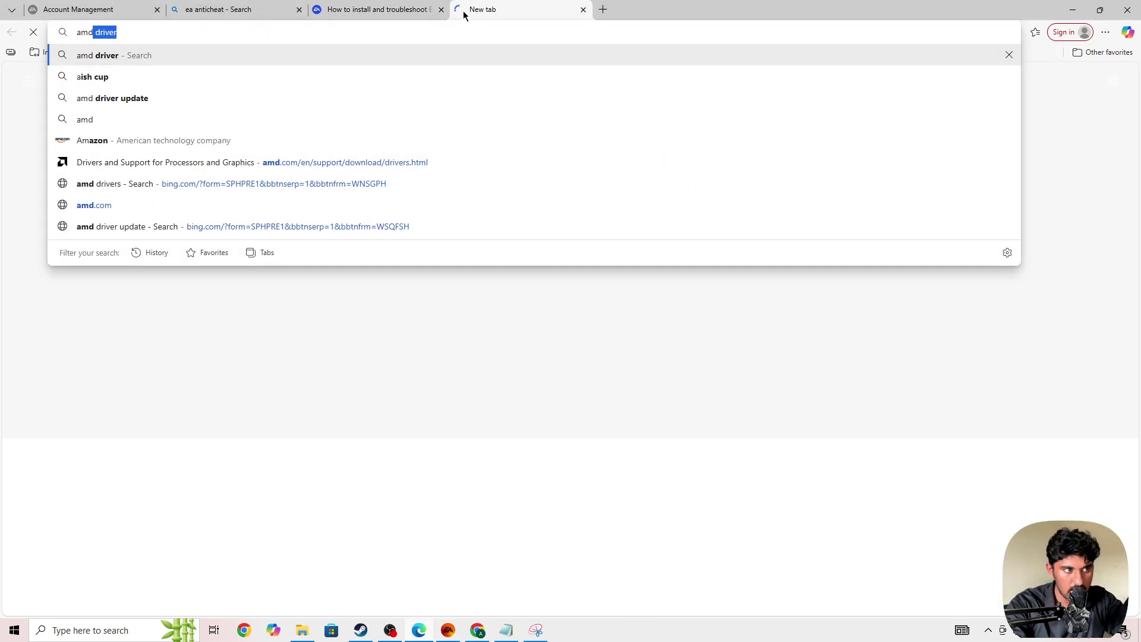
pyautogui.press('Return')
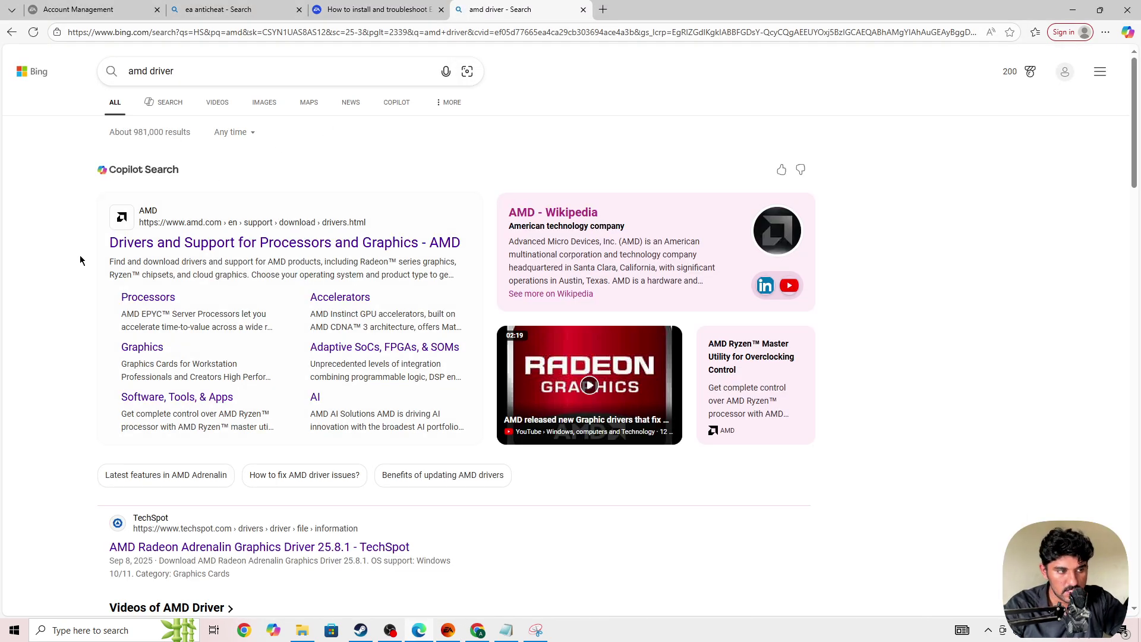
pyautogui.click(120, 246)
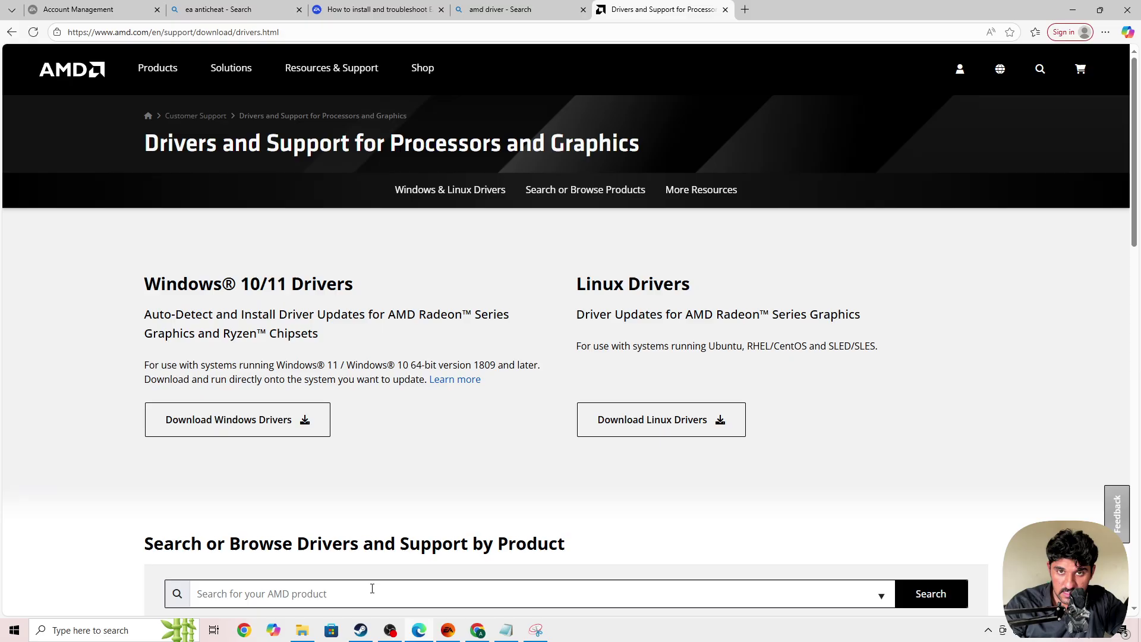
pyautogui.click(389, 630)
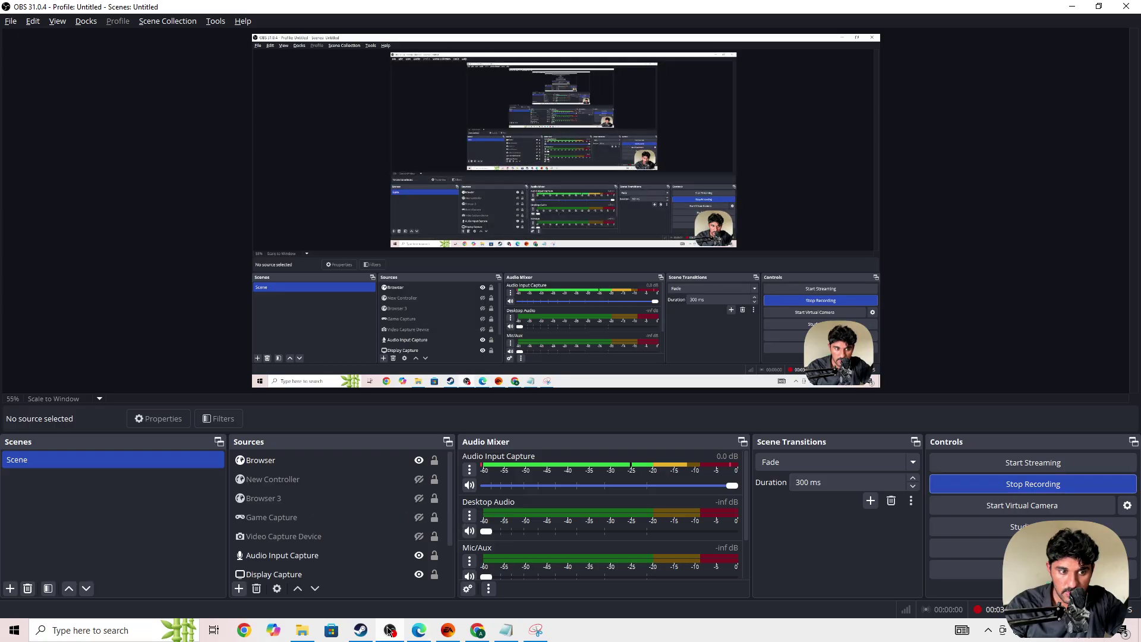